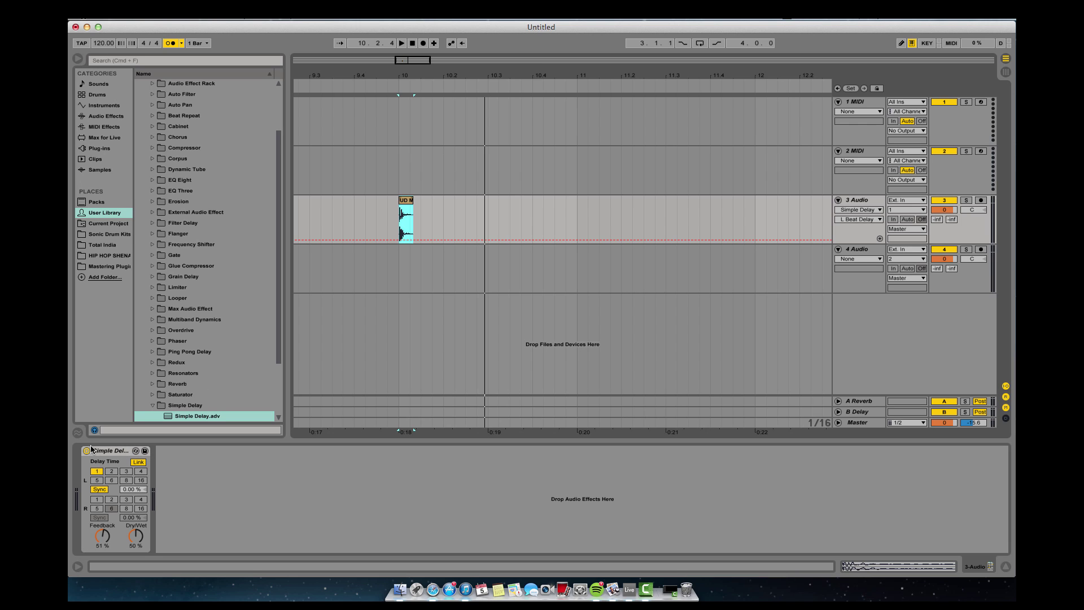
Step: Switch Simple Delay on, keep left and right times linked, and set the synced delay to 16
left_click(86, 451)
left_click(86, 451)
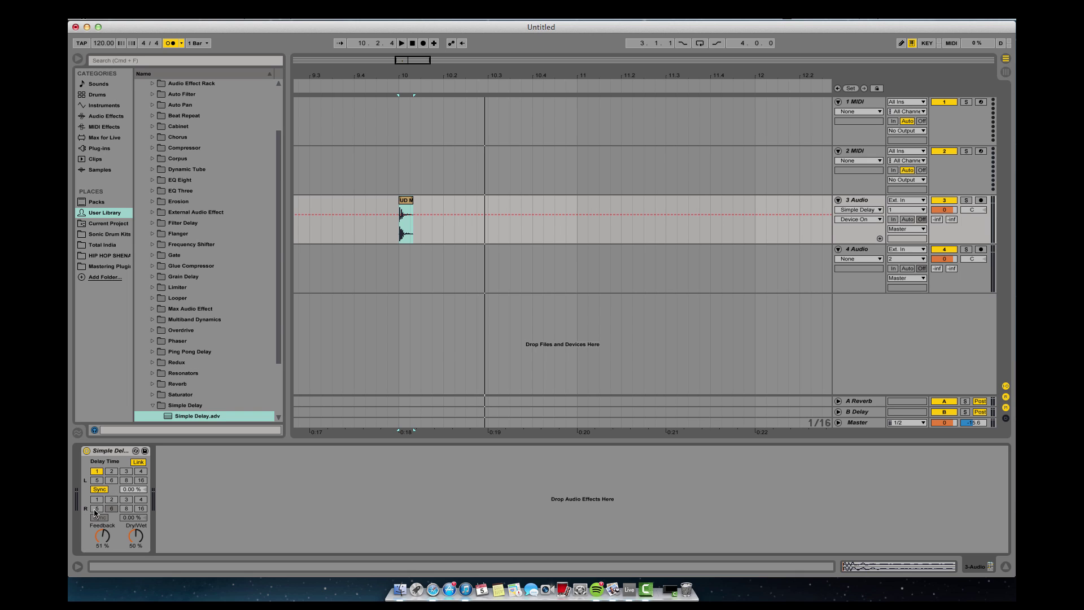
left_click(138, 462)
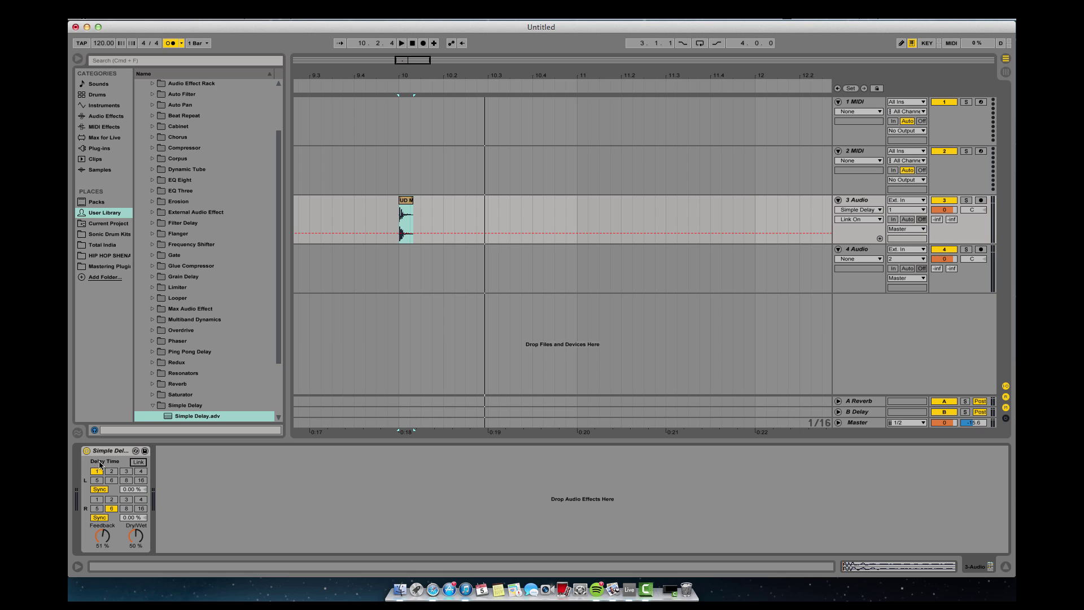
left_click(139, 463)
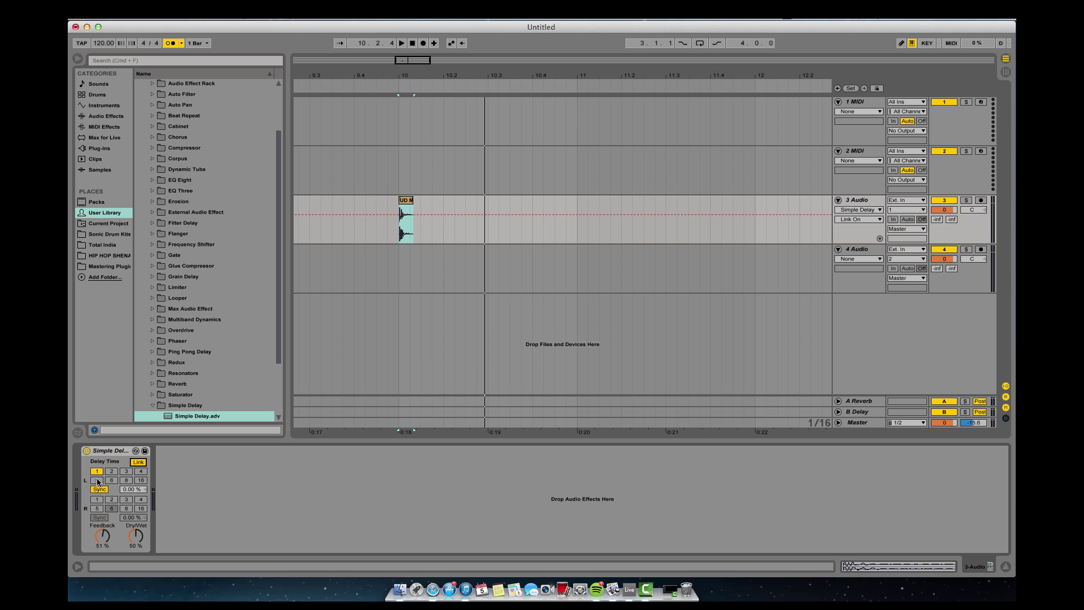
left_click(141, 480)
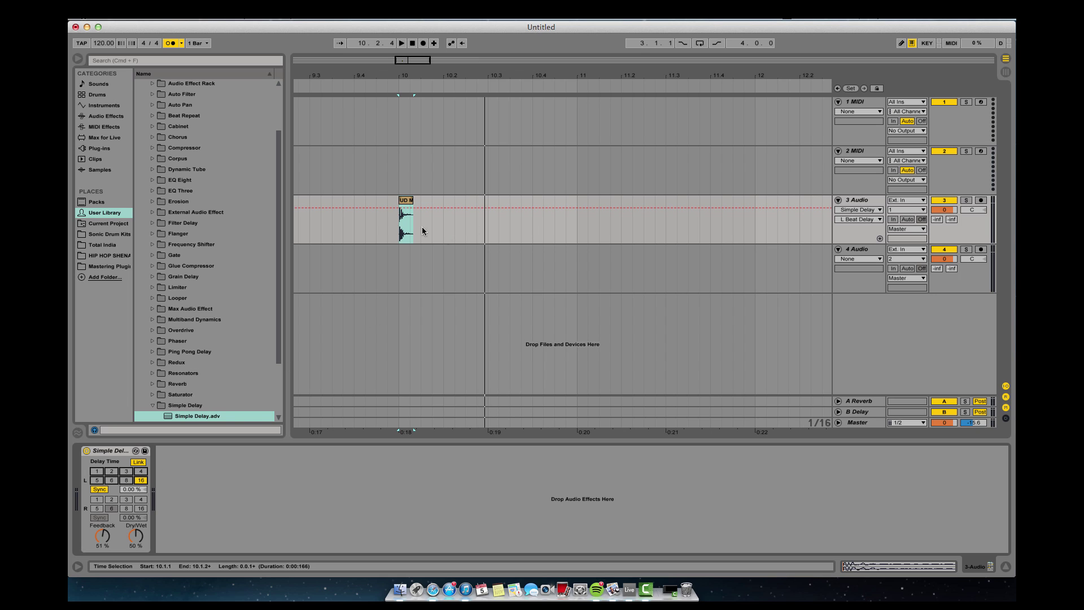
Step: Play from 10.1.1 and change the left delay time to 4 while listening
left_click(398, 233)
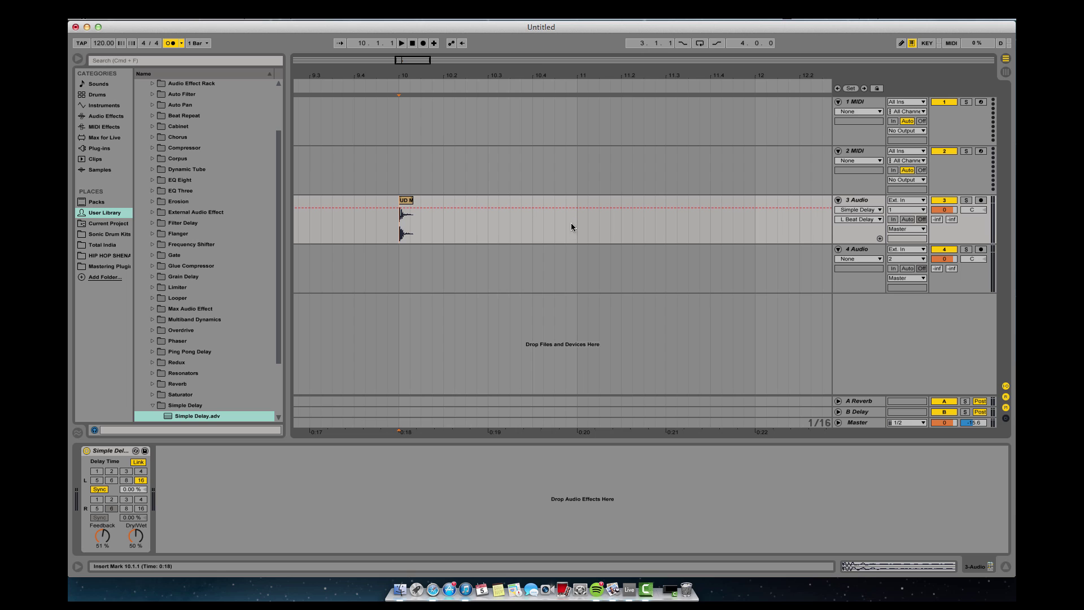
key("space")
key("space")
left_click(140, 471)
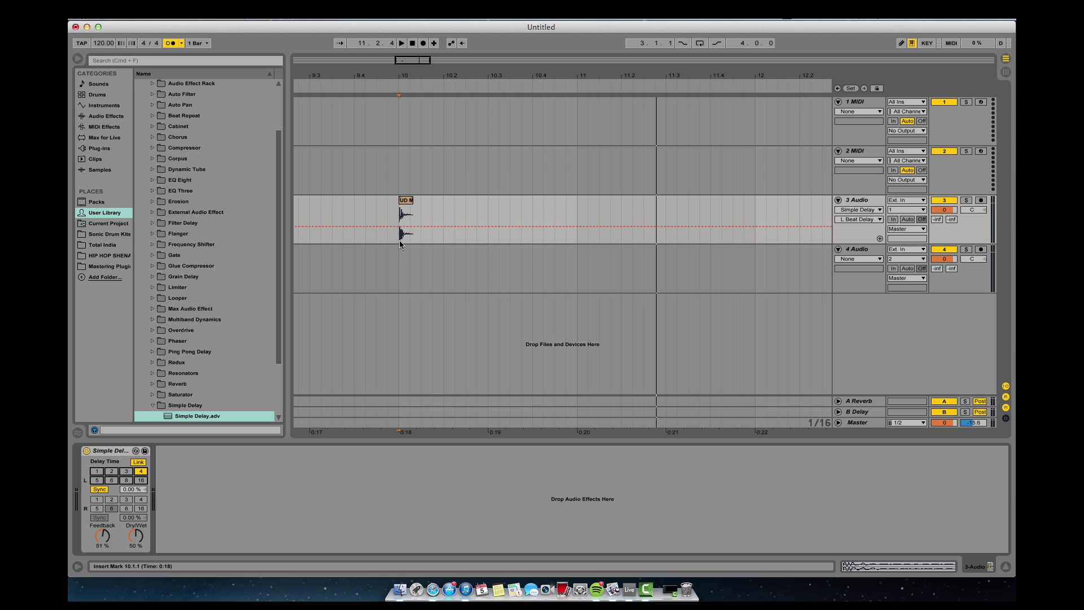
left_click(443, 208)
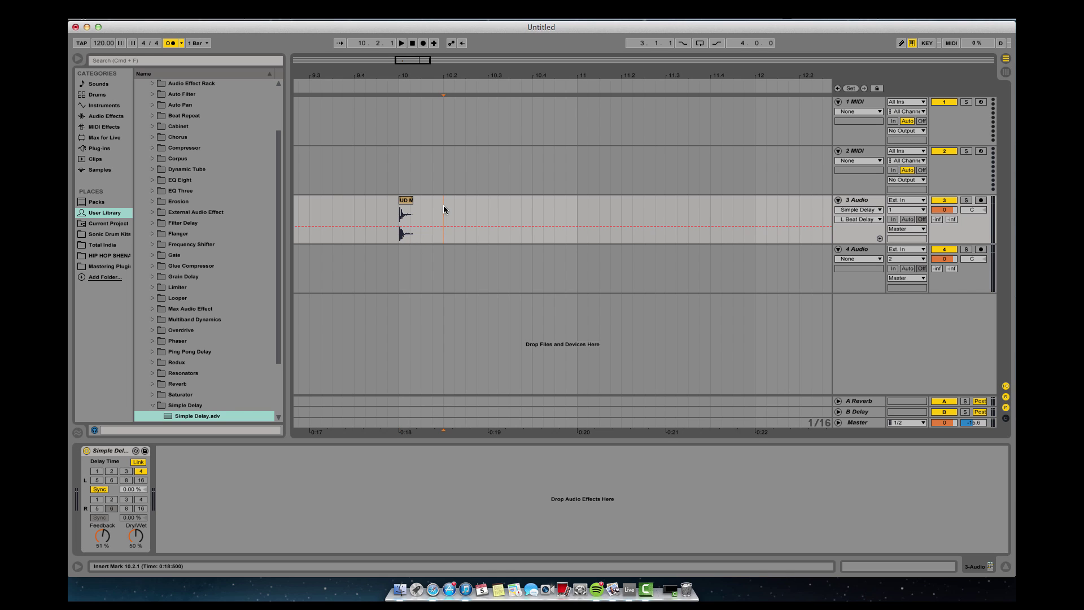
left_click(496, 211)
Step: Replay from the clip start, stop playback, and set the left delay time to 1
left_click(533, 221)
left_click(402, 225)
key("space")
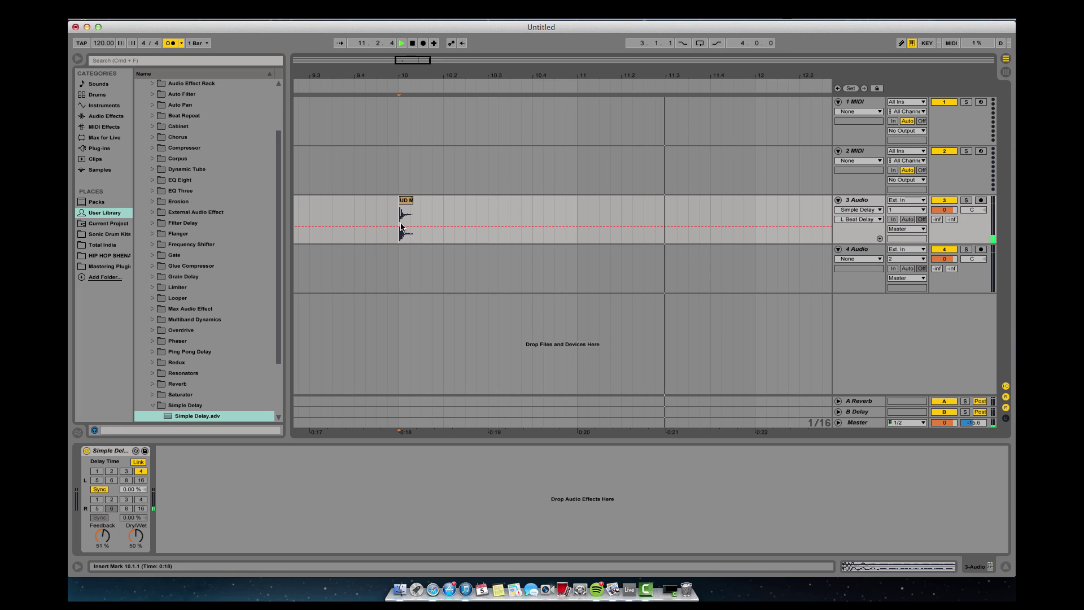
key("space")
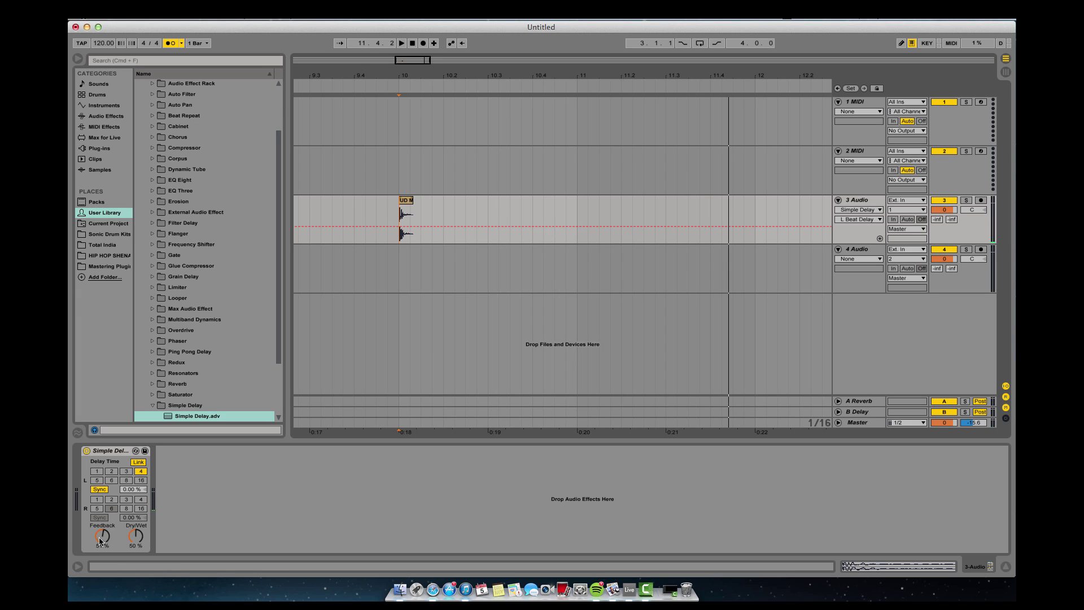
left_click(97, 471)
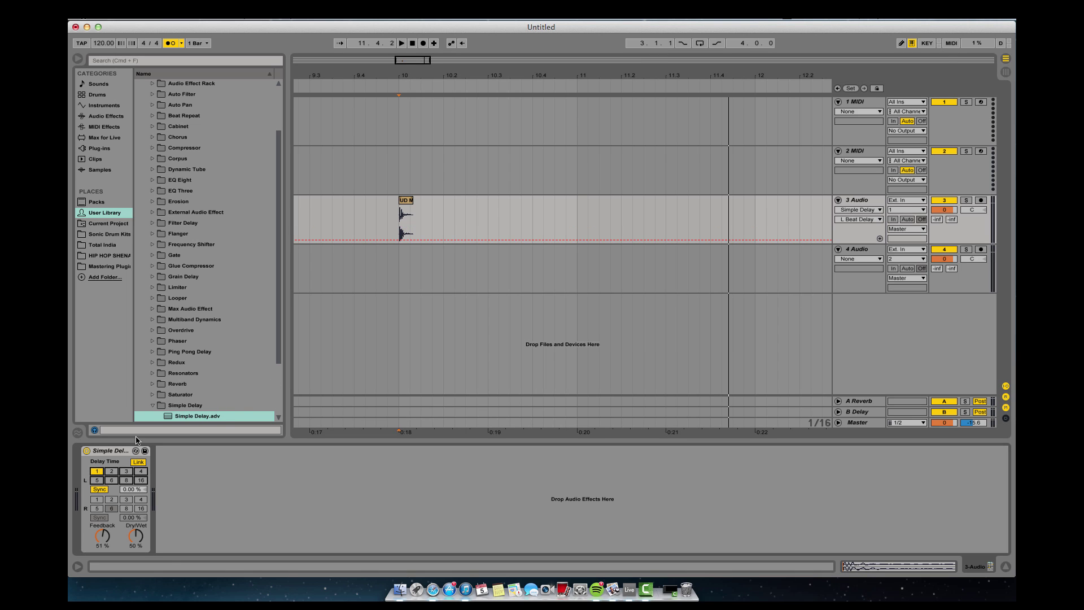
Step: Audition left delay times 2, 1 and 3 during playback
left_click(111, 471)
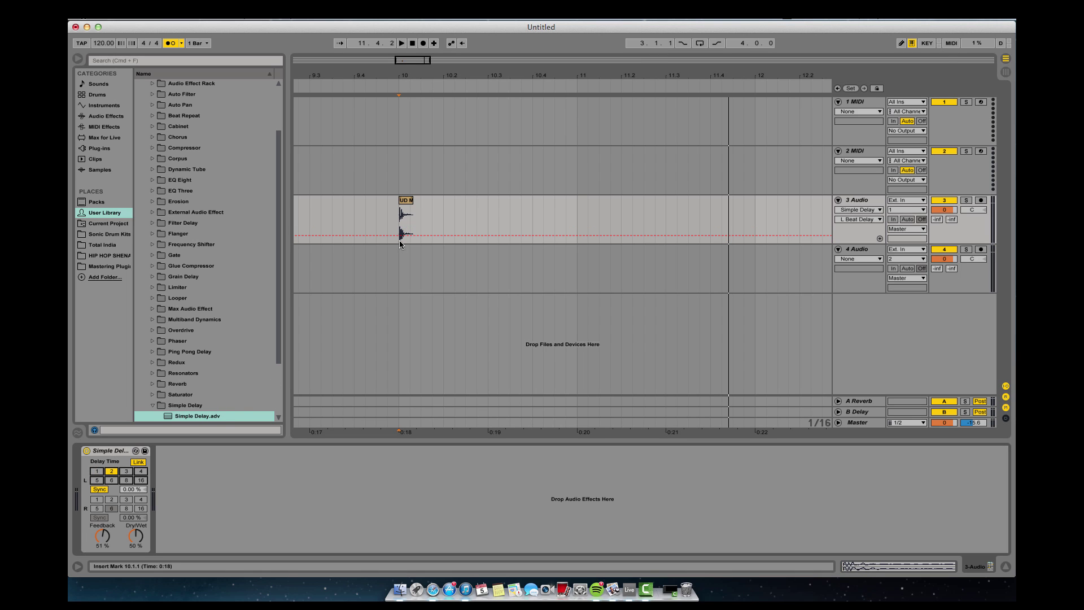
key("space")
key("space")
key("space")
left_click(97, 471)
key("space")
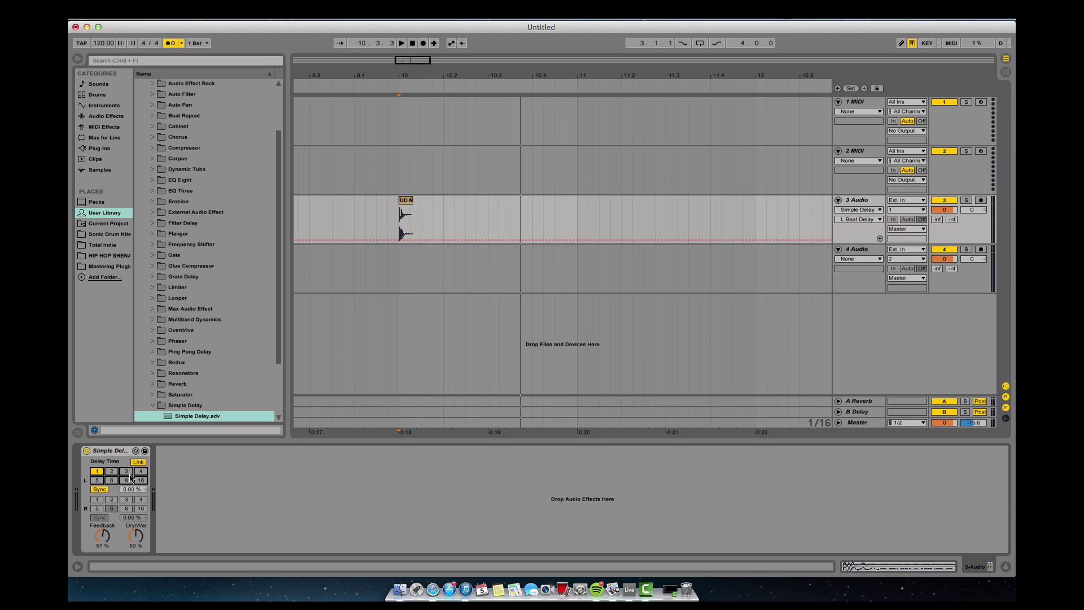
left_click(127, 475)
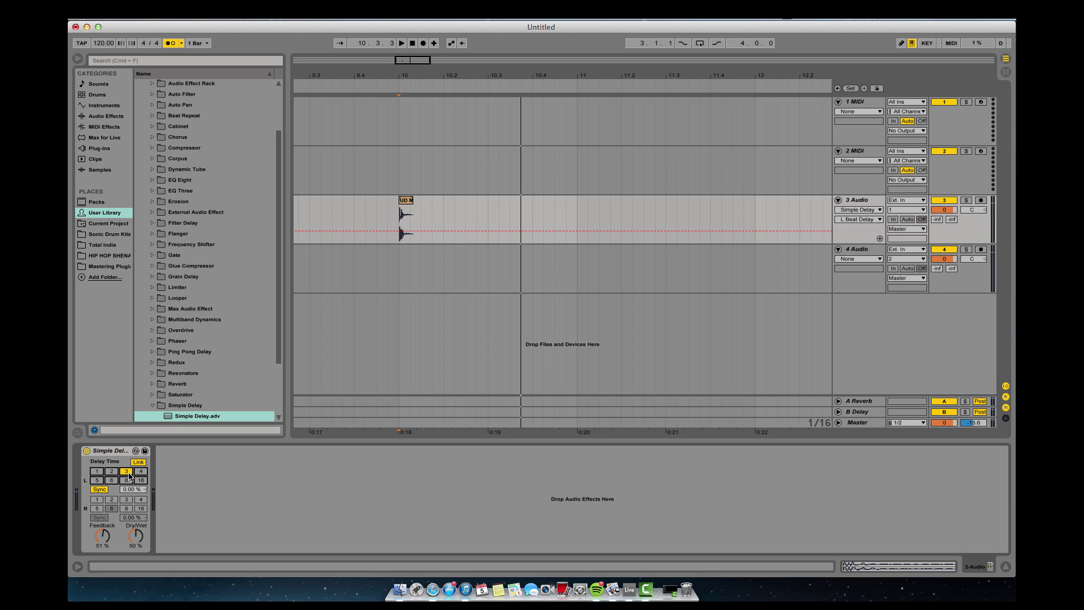
Step: Step the left delay through 5, 6 and 8, then unlink the left and right times
left_click(97, 480)
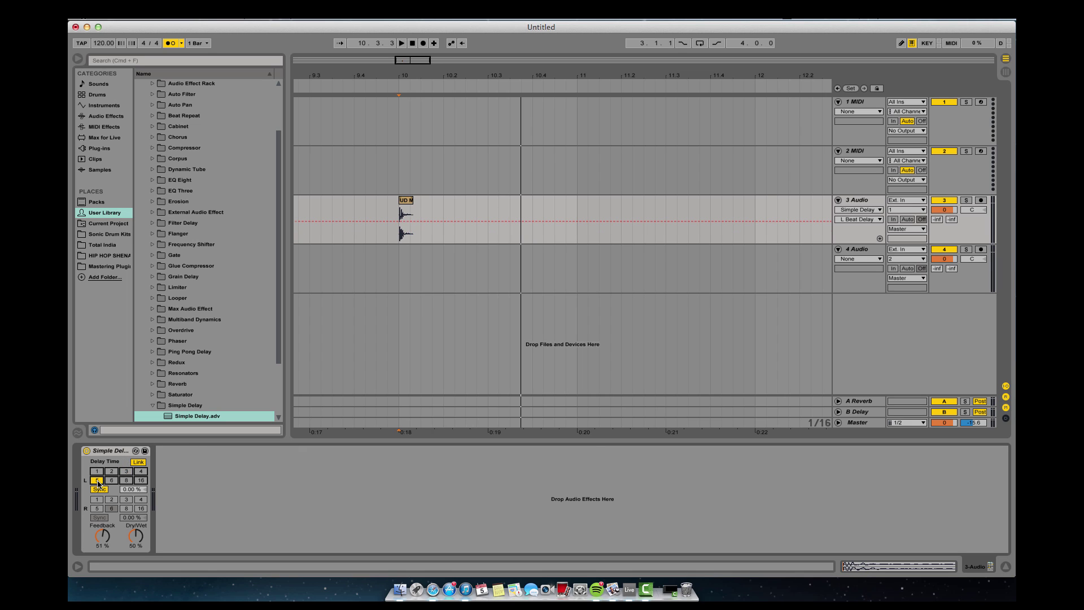
left_click(112, 480)
left_click(126, 480)
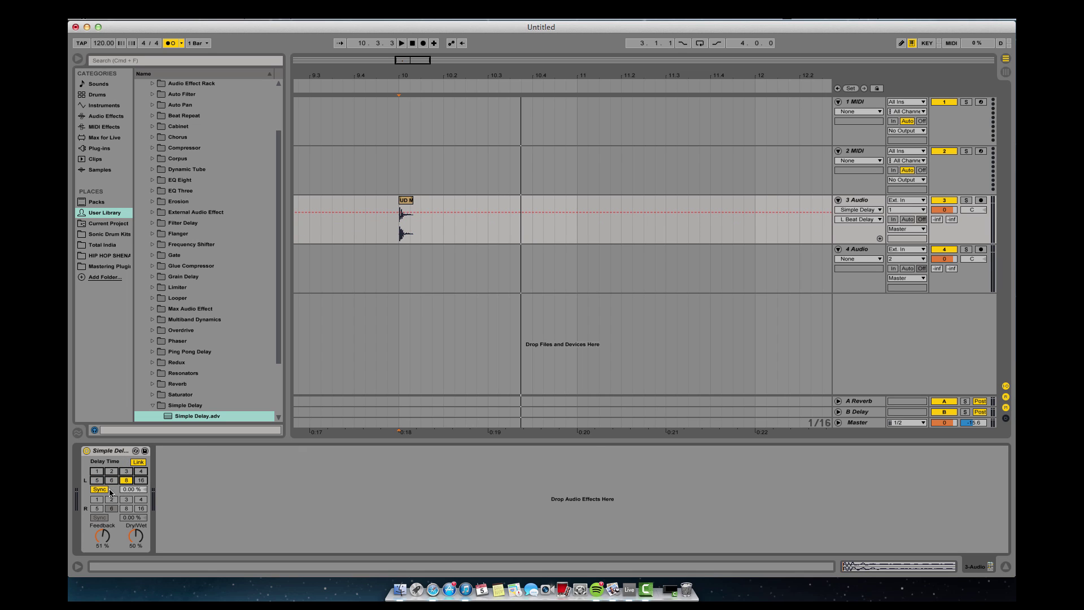
left_click(139, 463)
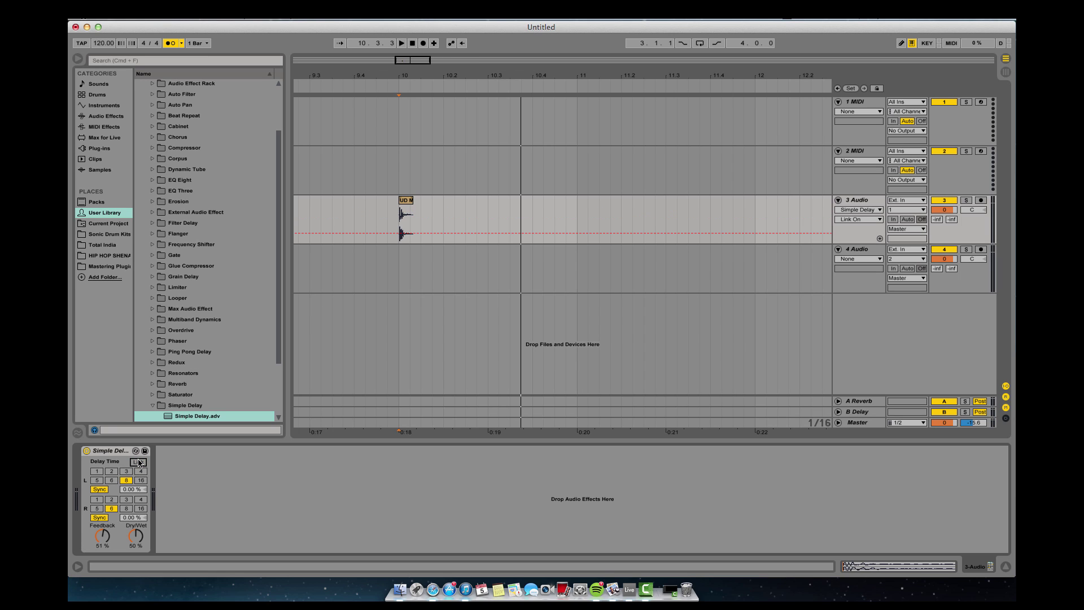
Step: Put both delays in milliseconds mode, set the left time to 106 ms, and relink the channels
left_click(98, 490)
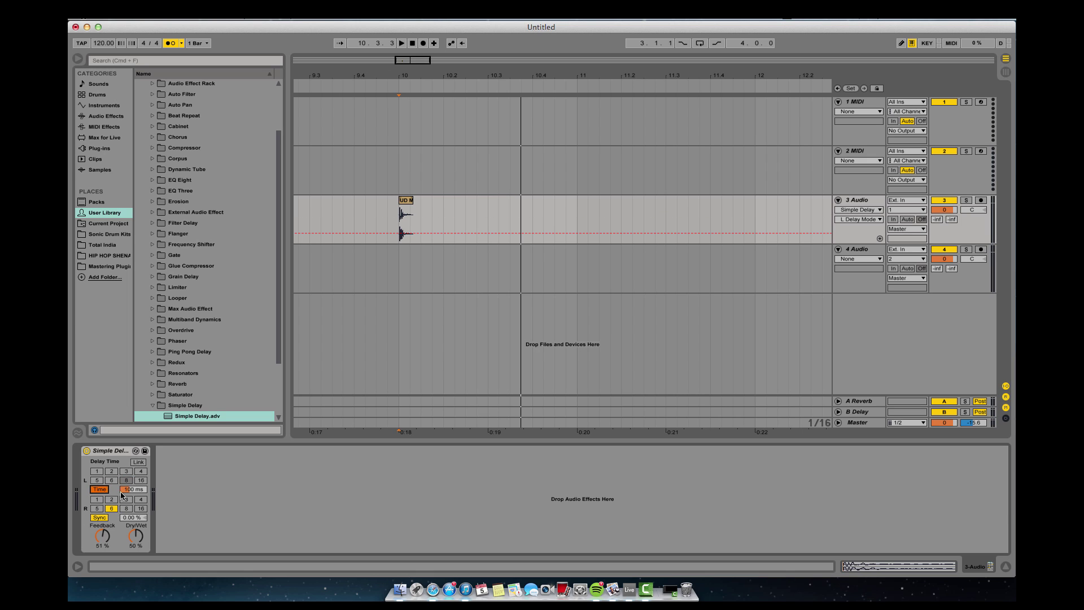
left_click(105, 489)
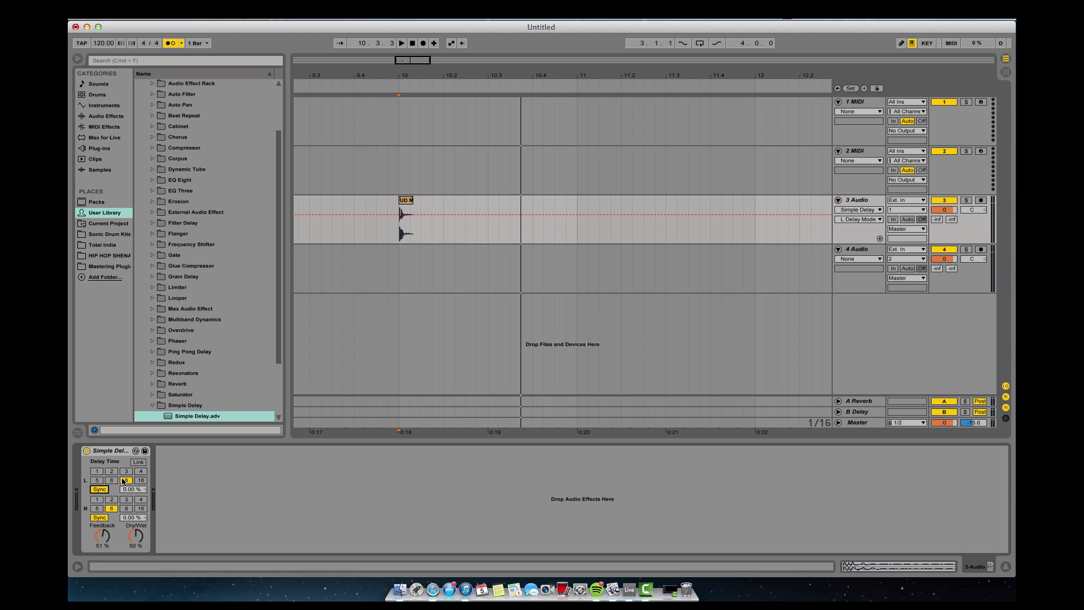
left_click(100, 490)
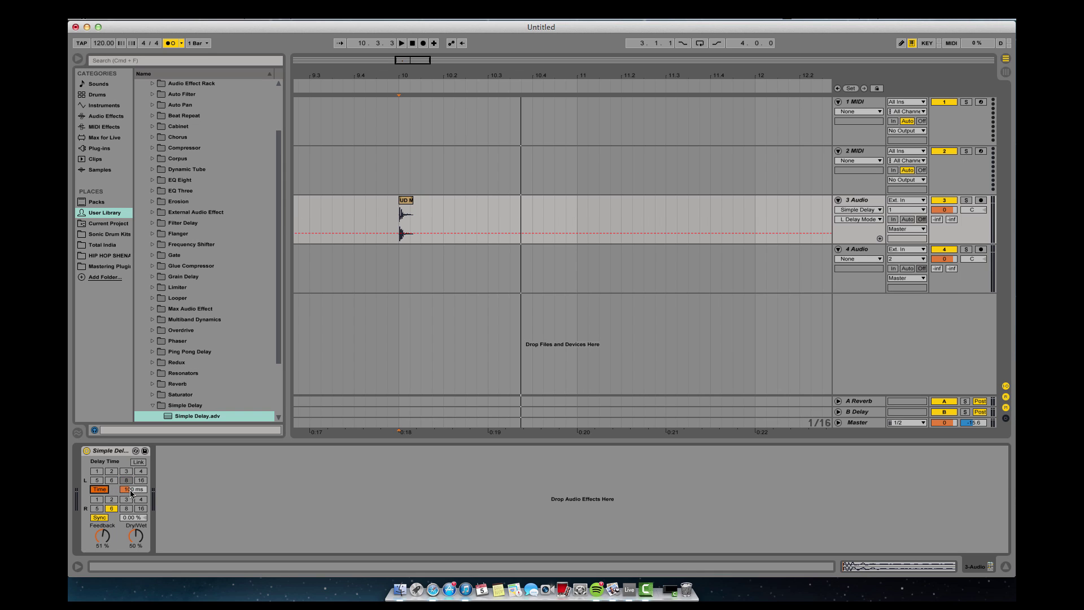
left_click_drag(133, 494, 134, 559)
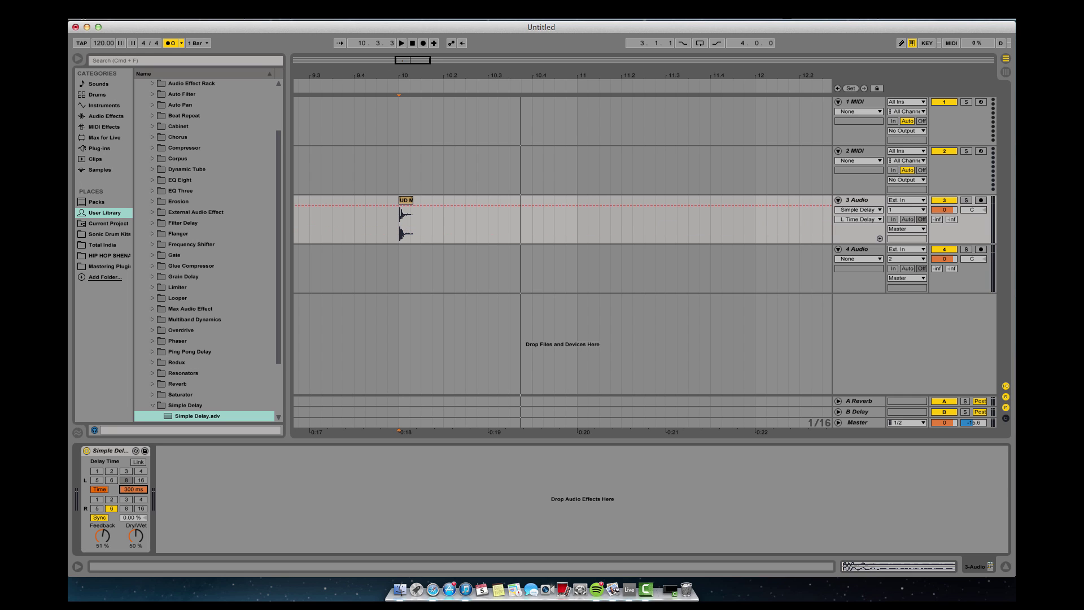
left_click_drag(134, 488, 133, 495)
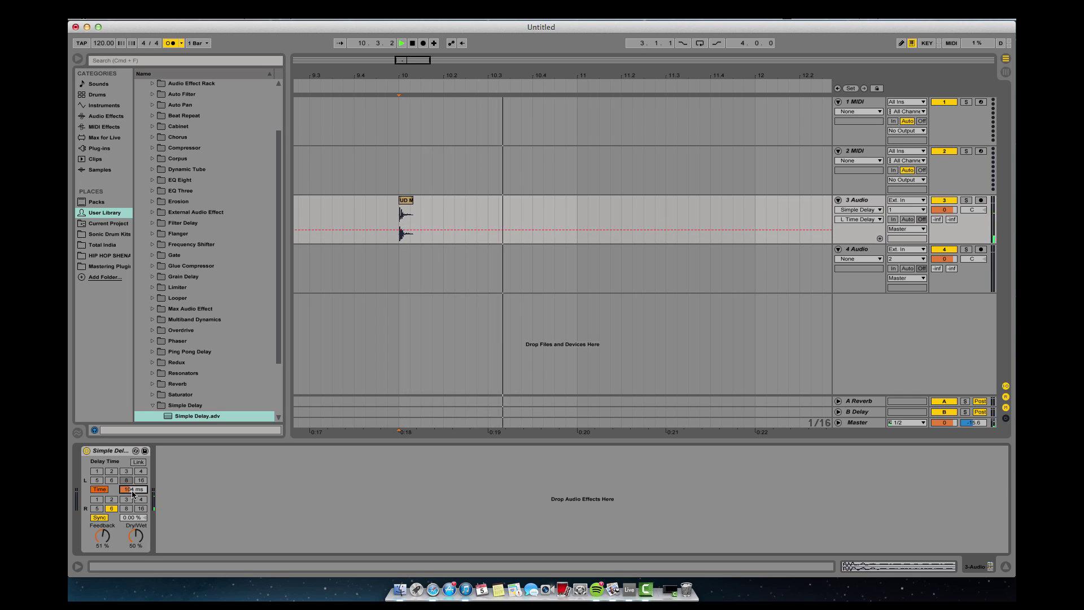
left_click(100, 517)
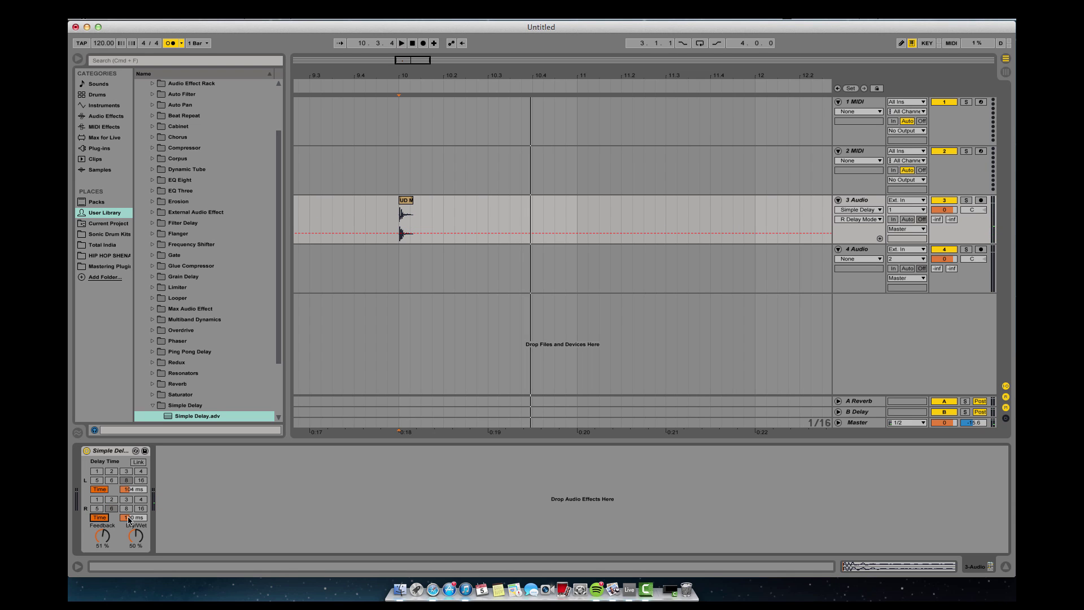
left_click(138, 461)
Step: While playing, sweep the left delay time through 188 ms, 108 ms and about 3 ms
key("space")
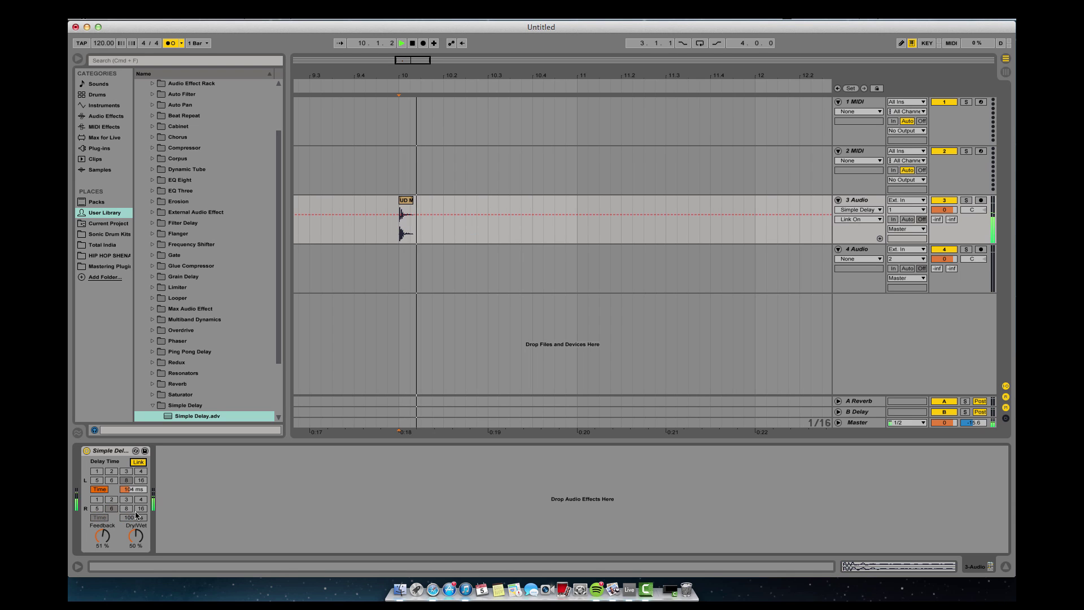
left_click_drag(136, 490, 139, 494)
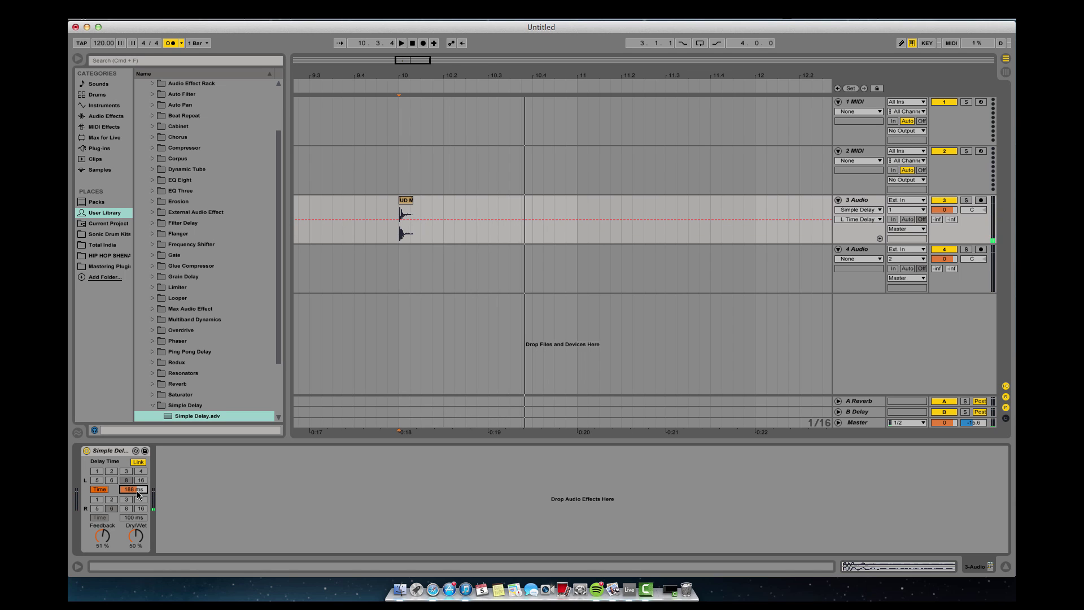
left_click_drag(137, 494, 137, 504)
left_click_drag(137, 495, 137, 509)
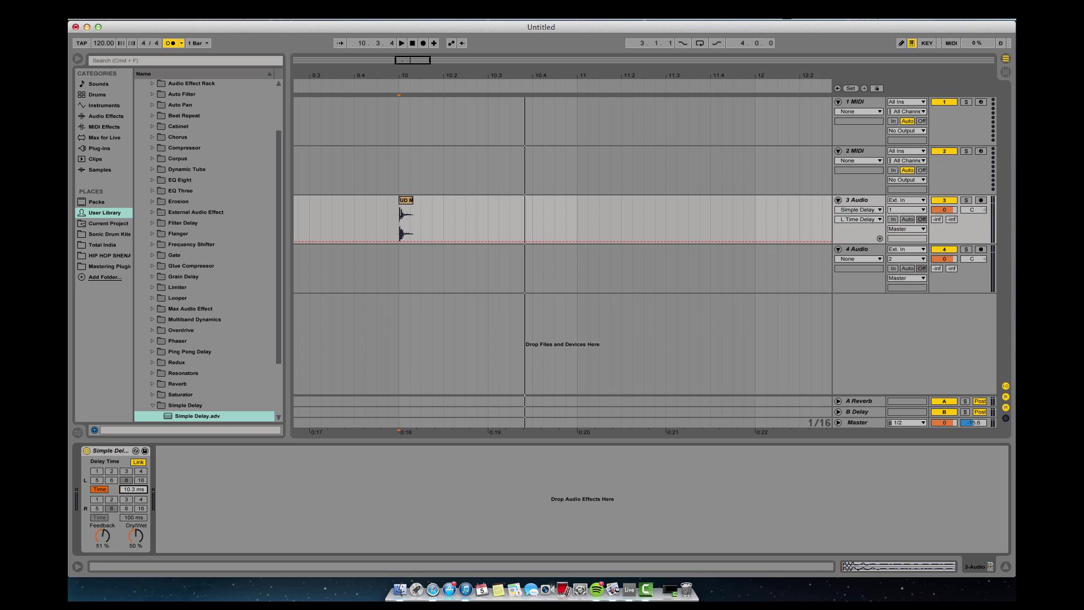
left_click(85, 452)
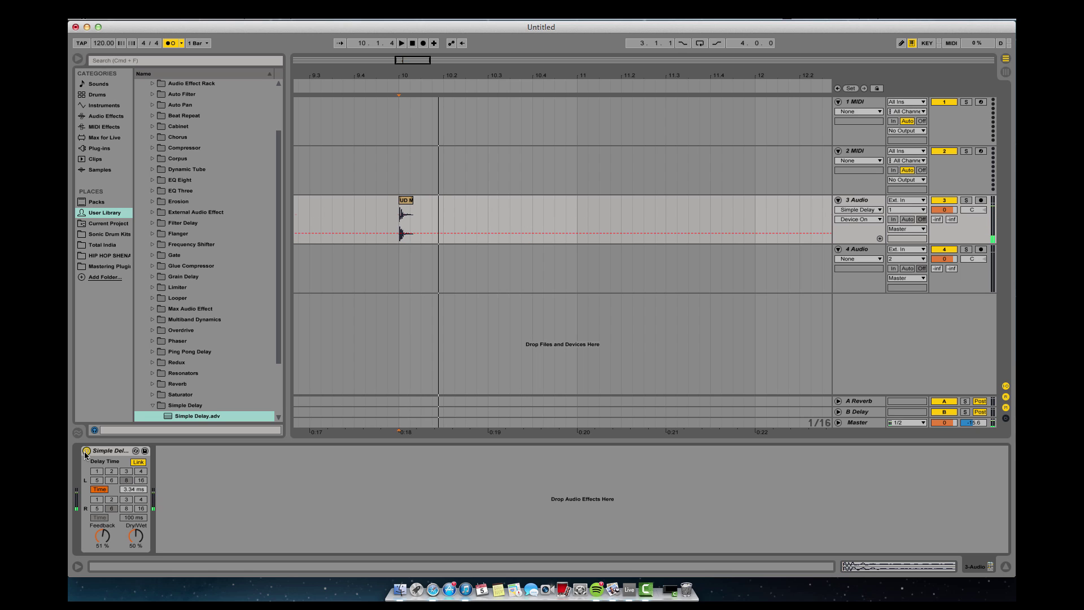
Step: Fine-tune the left delay to 17.4 ms, stop playback, and return it to tempo sync
left_click_drag(134, 489, 134, 484)
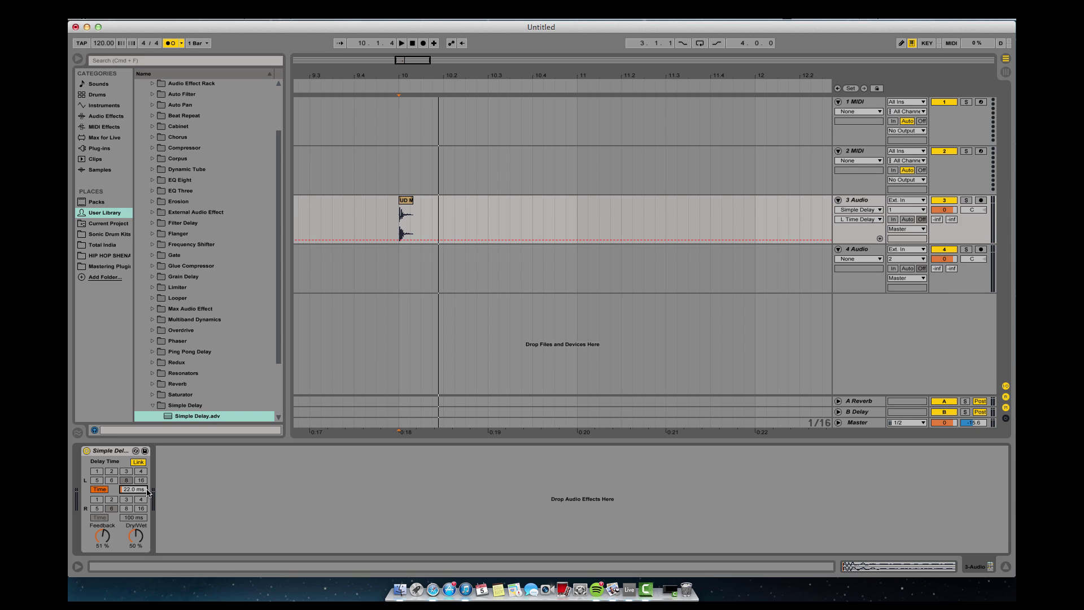
left_click_drag(139, 488, 140, 490)
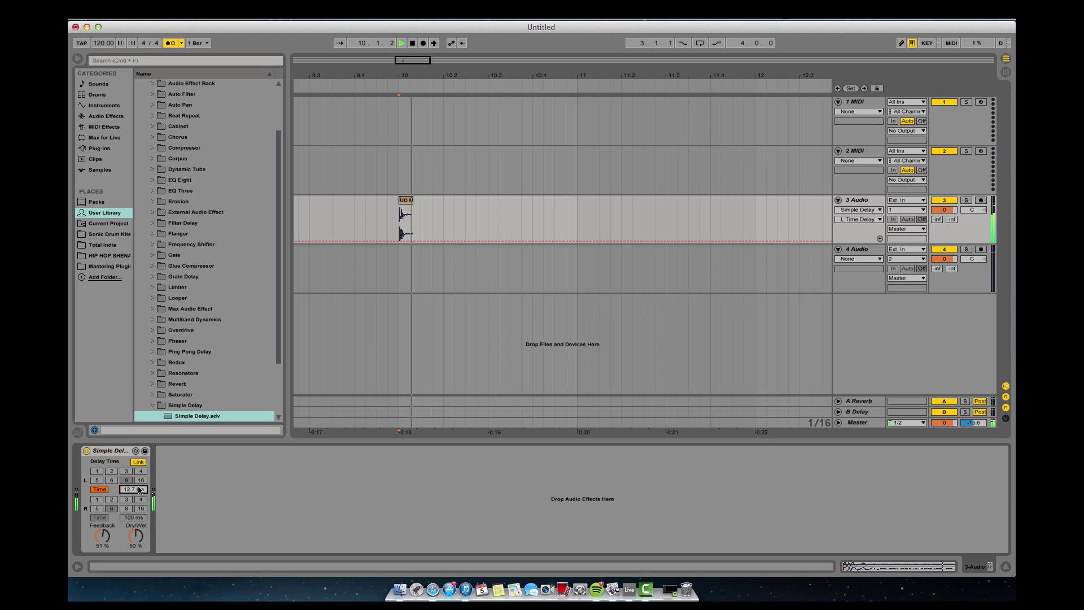
key("space")
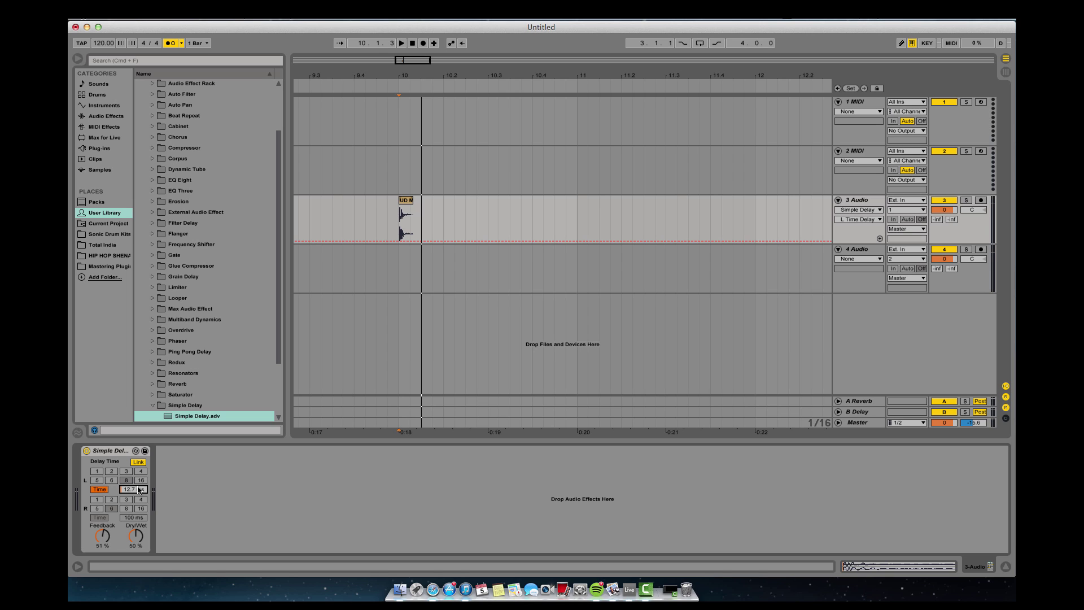
left_click_drag(138, 490, 139, 481)
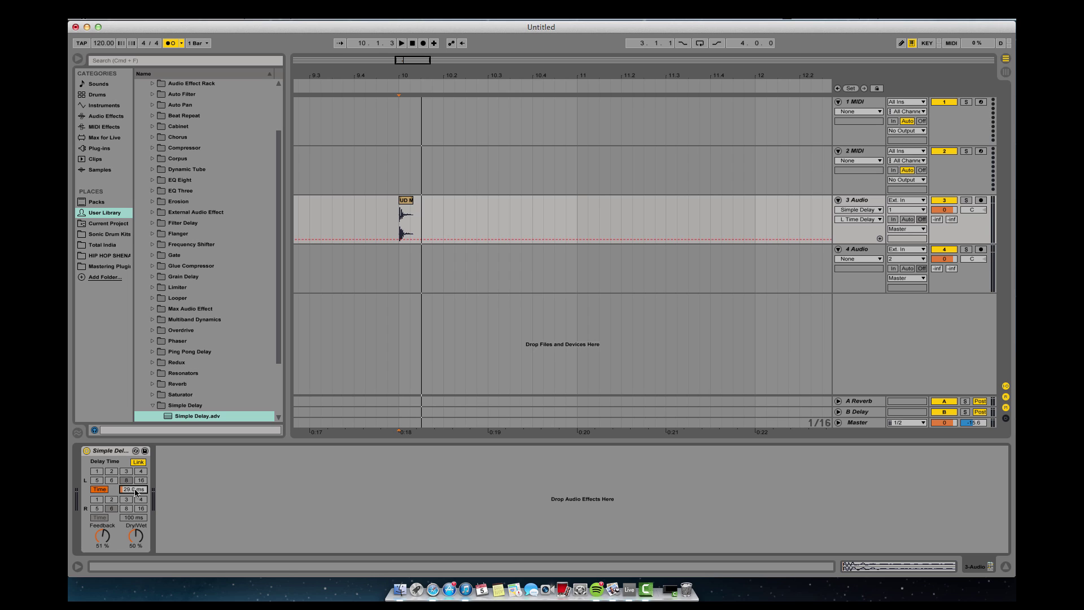
left_click(100, 489)
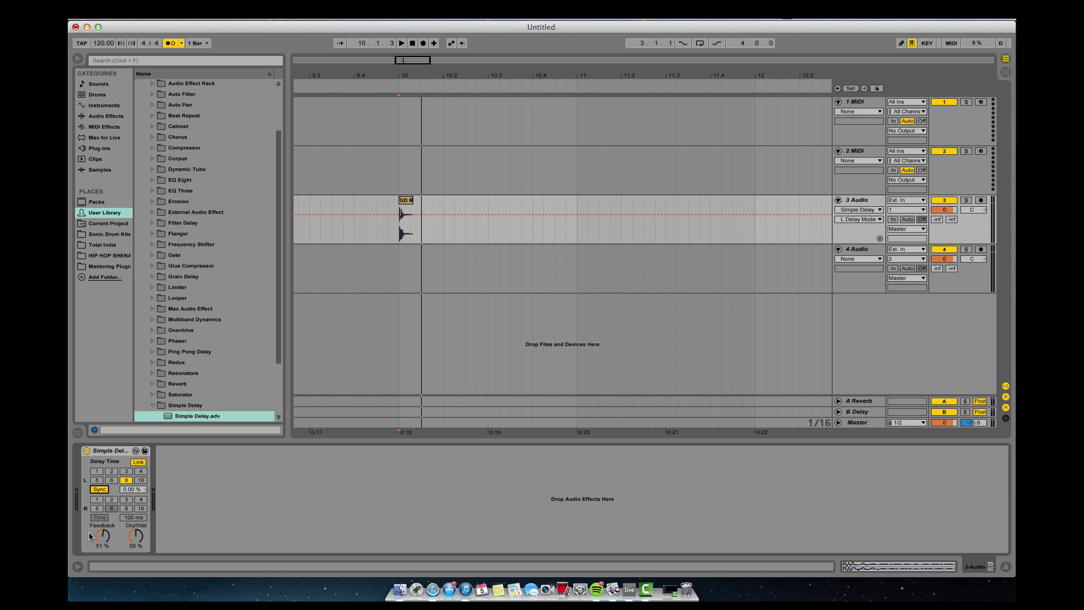
Step: Set Dry/Wet to 57 % while playing from the clip start, comparing with the device bypassed
left_click_drag(135, 536, 136, 480)
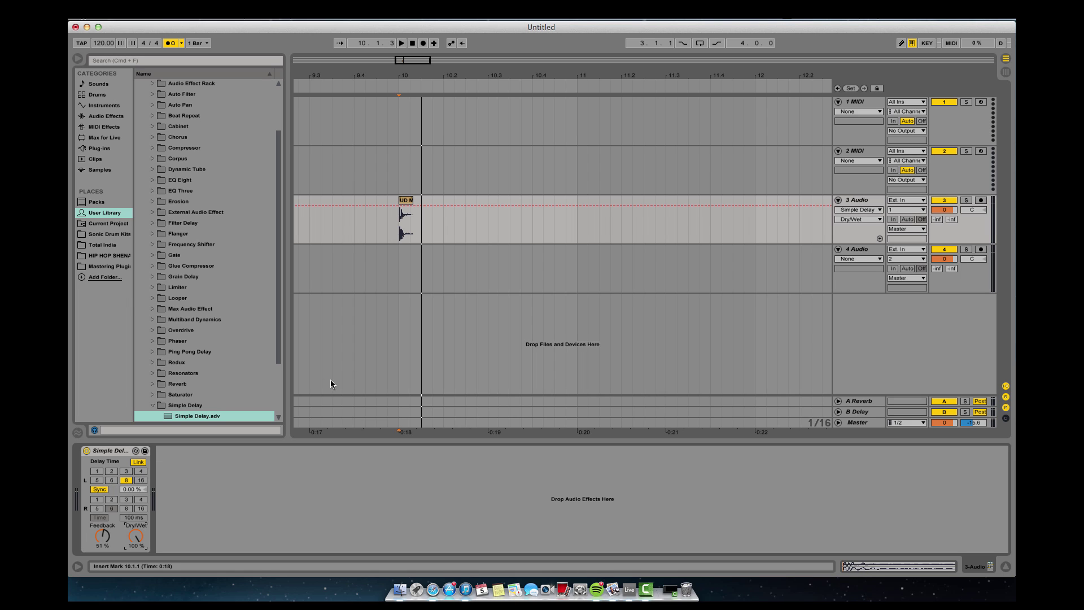
left_click(398, 246)
key("space")
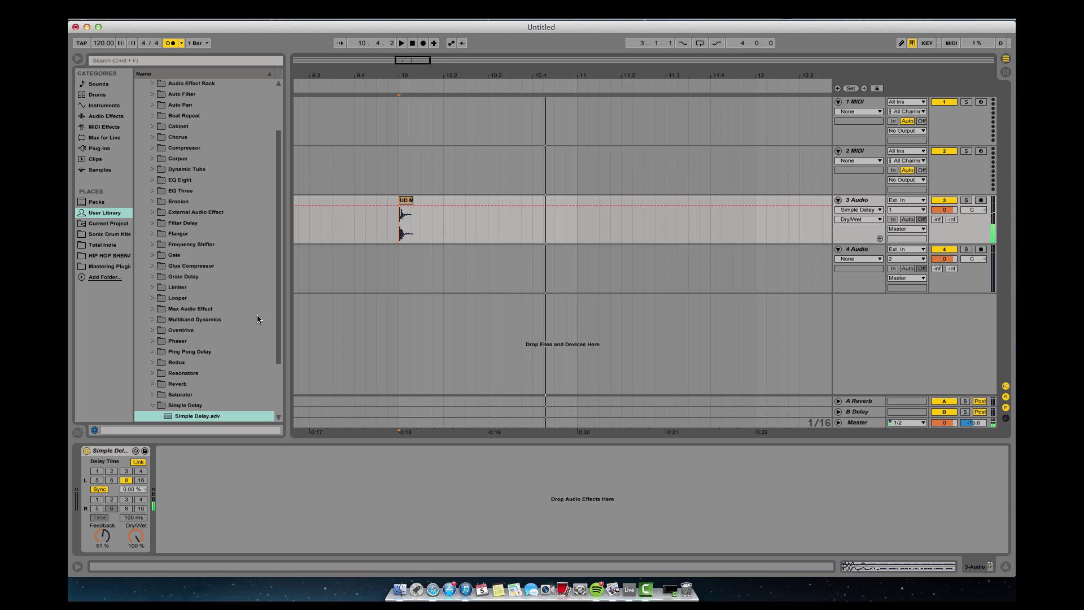
mouse_move(136, 535)
left_mouse_down()
mouse_move(136, 565)
mouse_move(139, 543)
left_mouse_up()
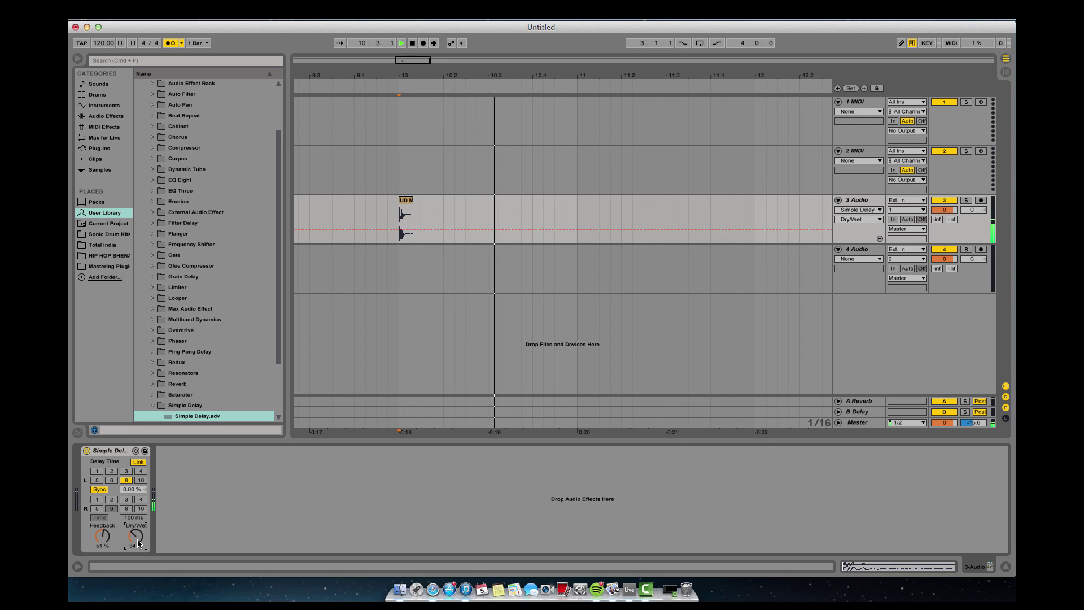
left_click_drag(138, 543, 137, 544)
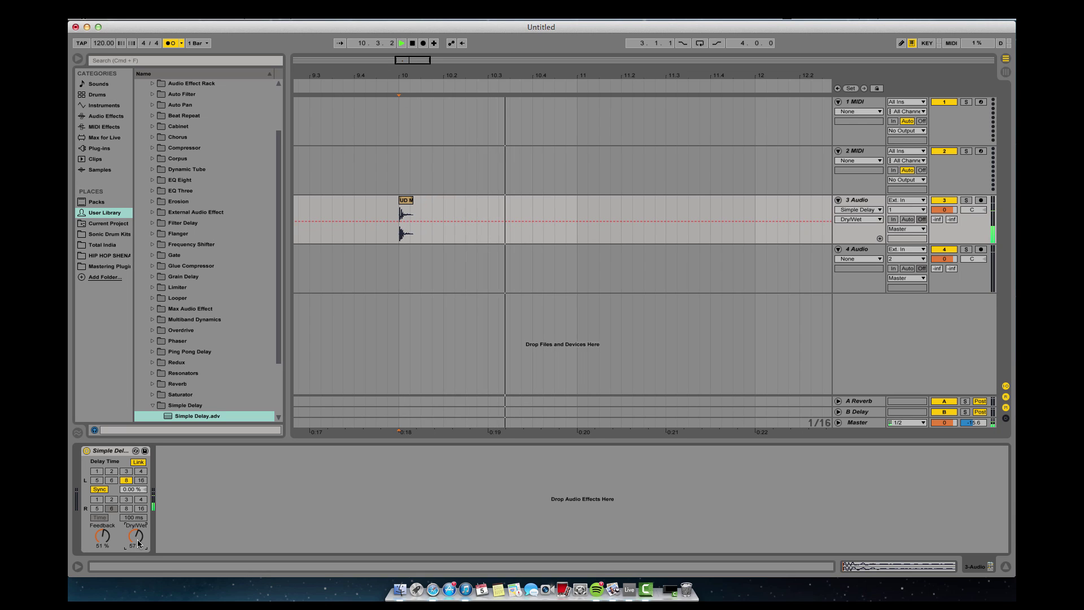
left_click(87, 451)
left_click(86, 450)
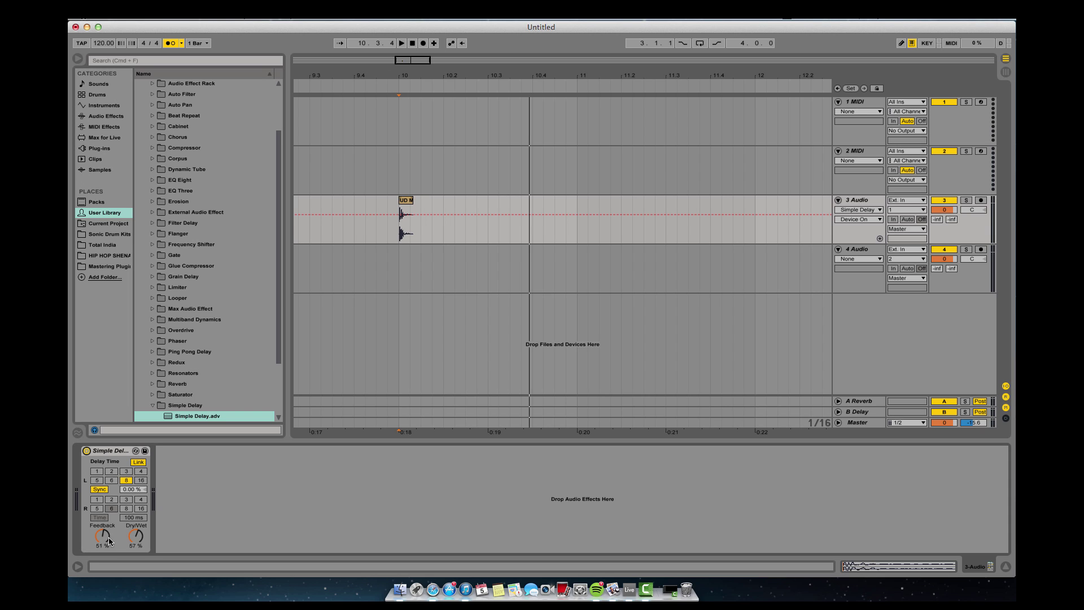
Step: Try Feedback at 95 % and 20 %, and set the left delay division to 3
left_click_drag(104, 543, 103, 581)
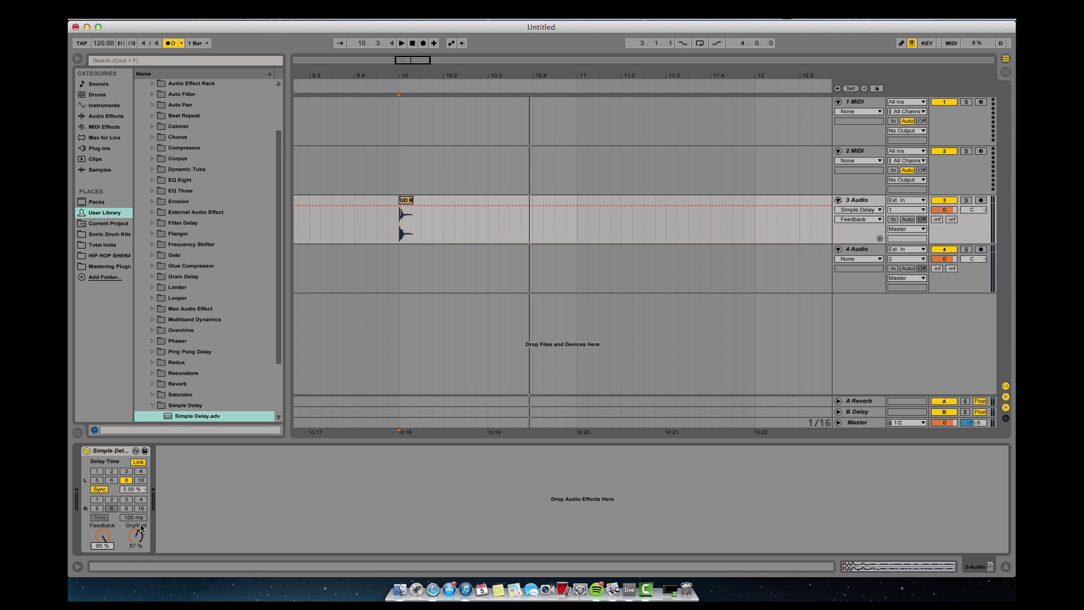
mouse_move(102, 536)
left_mouse_down()
mouse_move(102, 579)
mouse_move(102, 527)
left_mouse_up()
key("space")
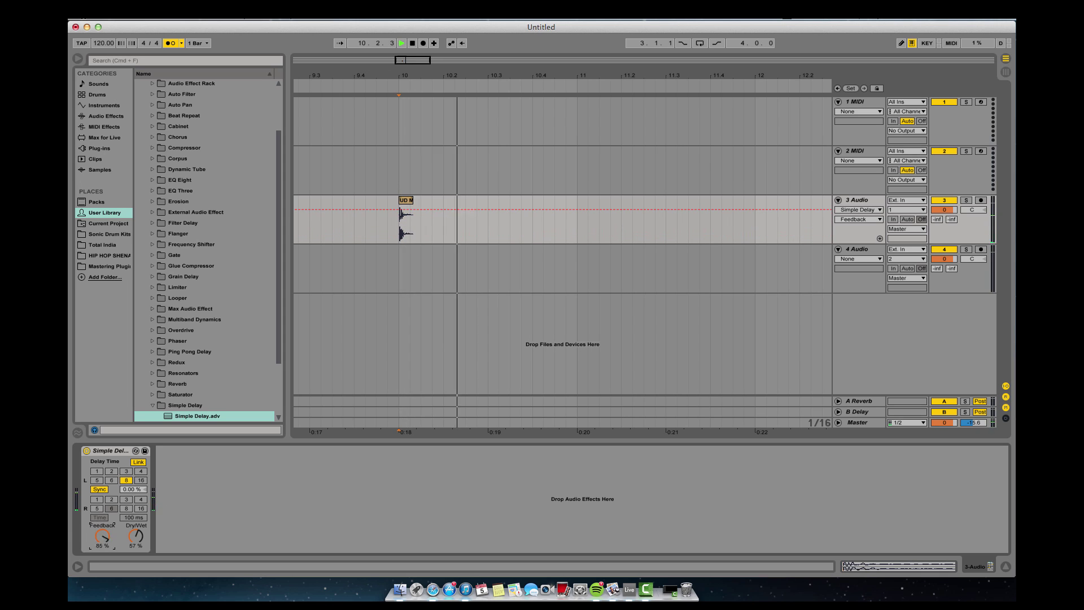
key("space")
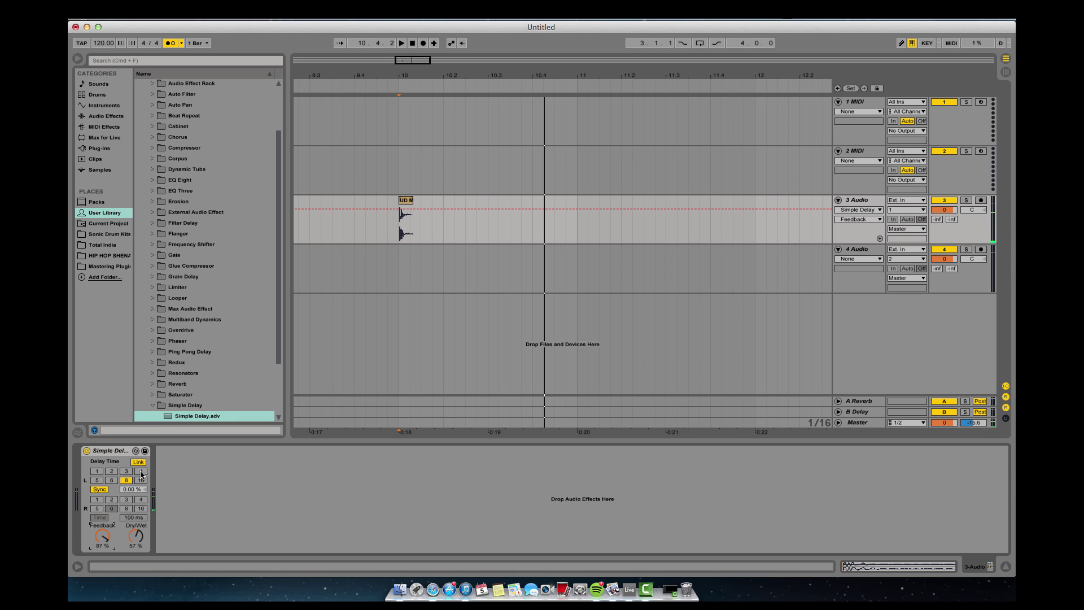
left_click(125, 471)
key("space")
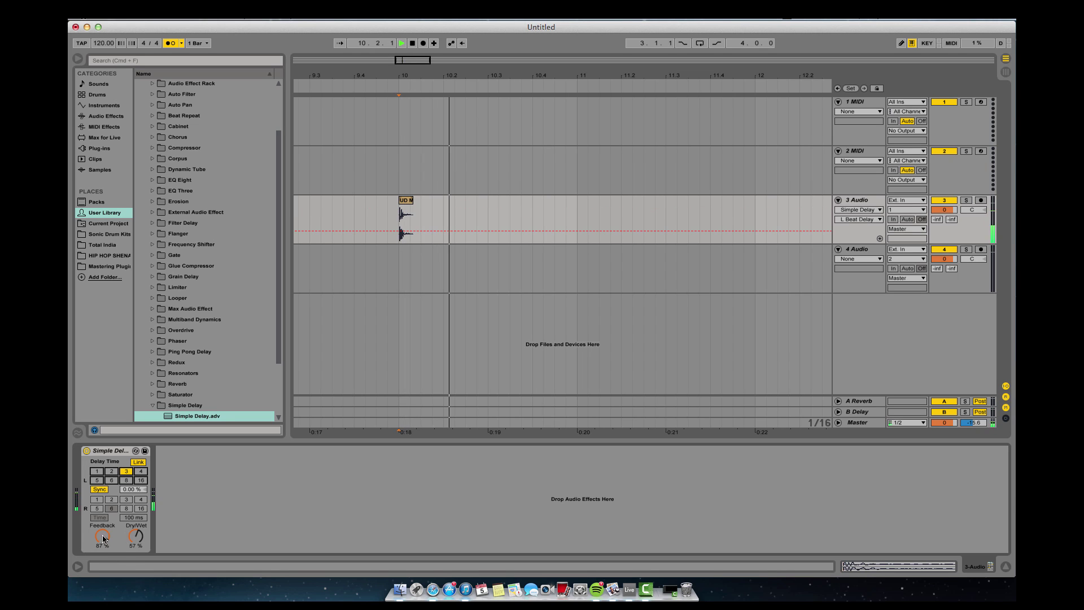
key("space")
Step: Audition Feedback from near zero to 95 %, settle on 35 %, and compare with the device bypassed
left_click_drag(102, 537, 105, 538)
key("space")
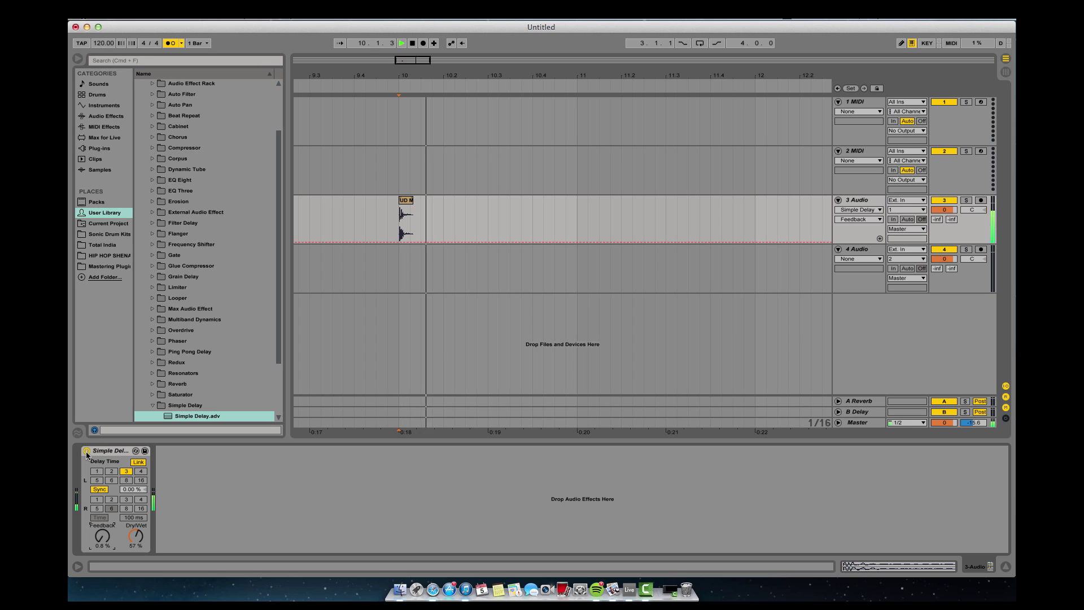
left_click_drag(103, 537, 101, 557)
key("space")
key("space")
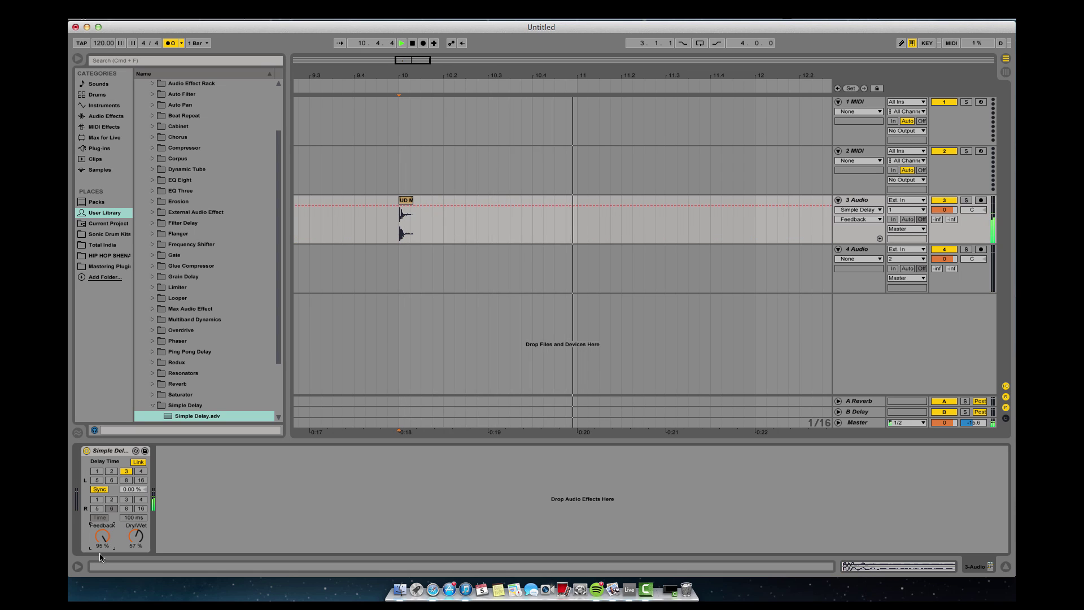
key("space")
left_click_drag(102, 551, 102, 570)
left_click(87, 450)
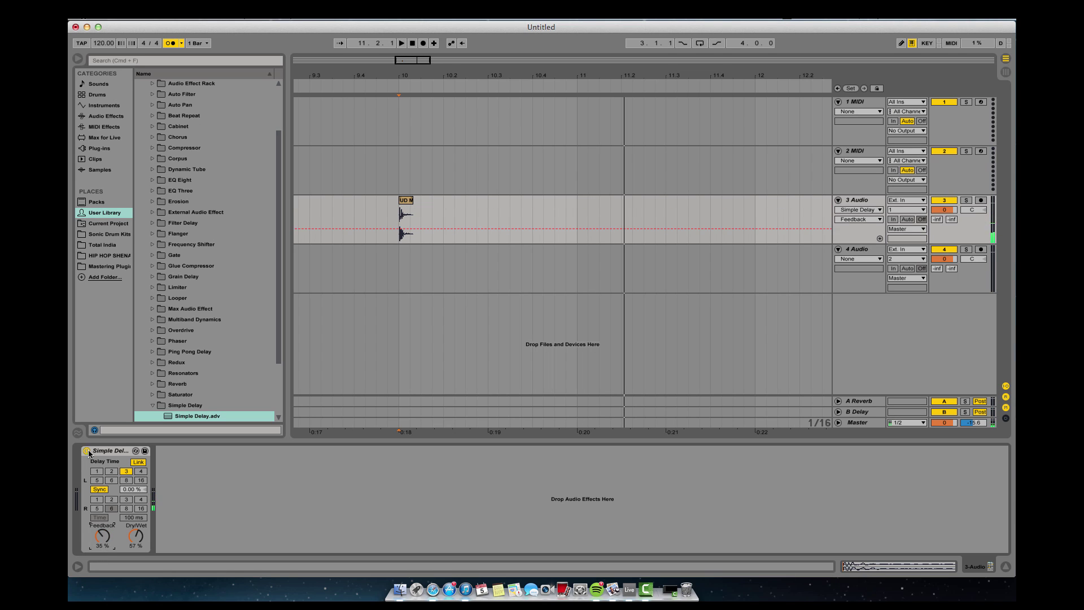
left_click(87, 451)
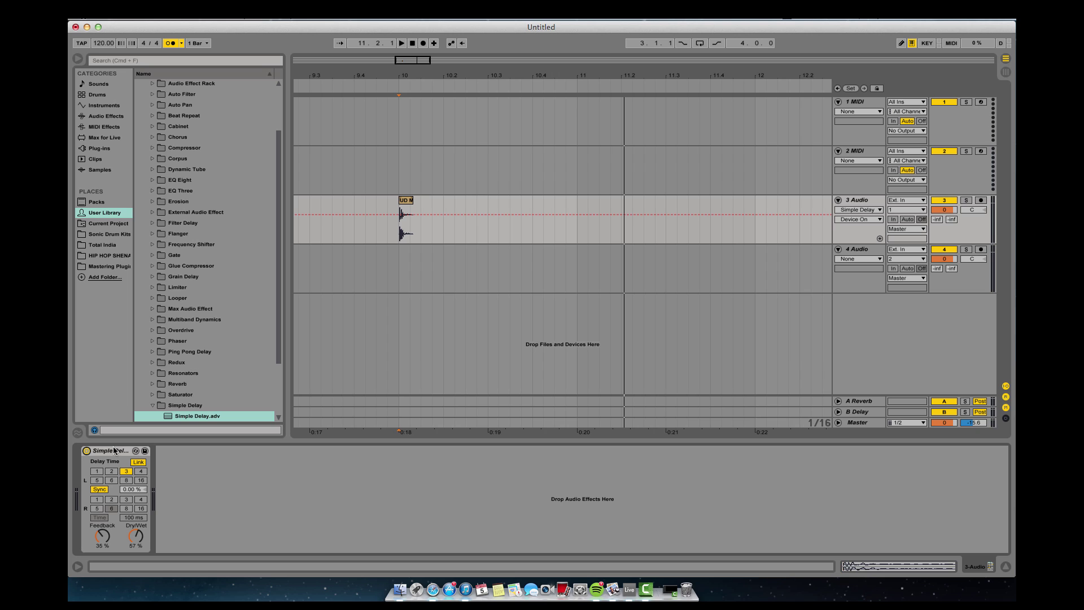
Step: Set Simple Delay's Dry/Wet to 63 % and show the B Delay return's Delay device
left_click(110, 451)
left_click_drag(134, 534, 117, 467)
left_click(121, 452)
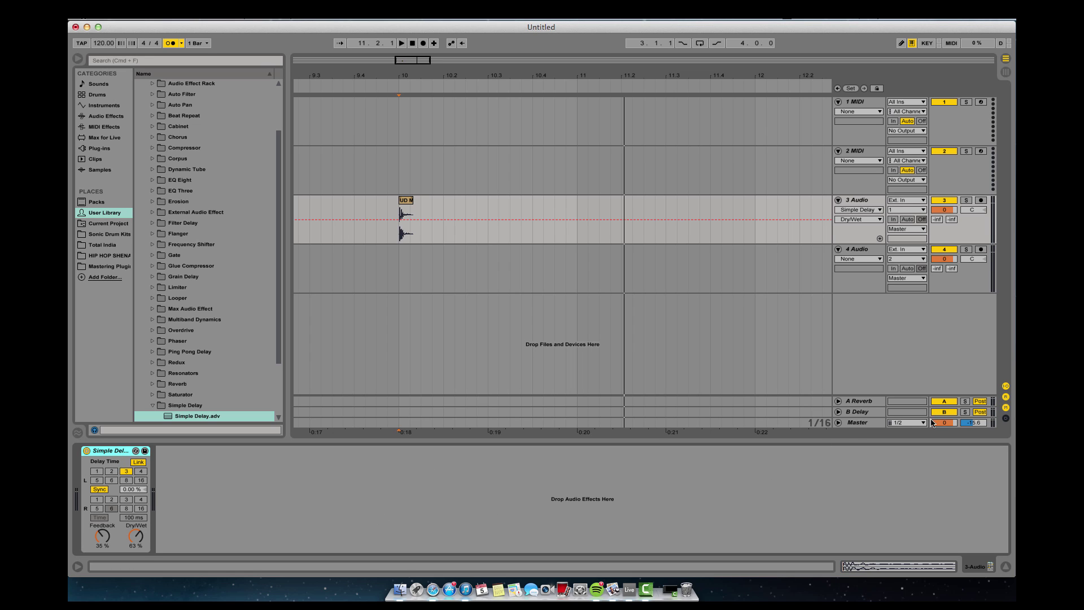
left_click(864, 413)
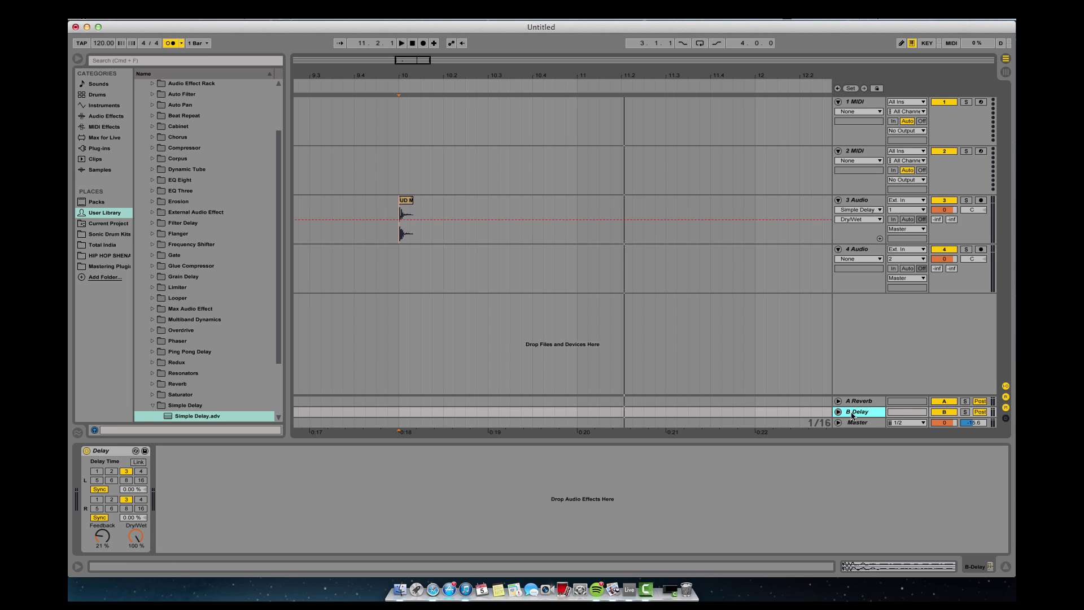
Step: In Session View, raise track 3's Send B to the B Delay return to 0.0 dB
left_click(138, 539)
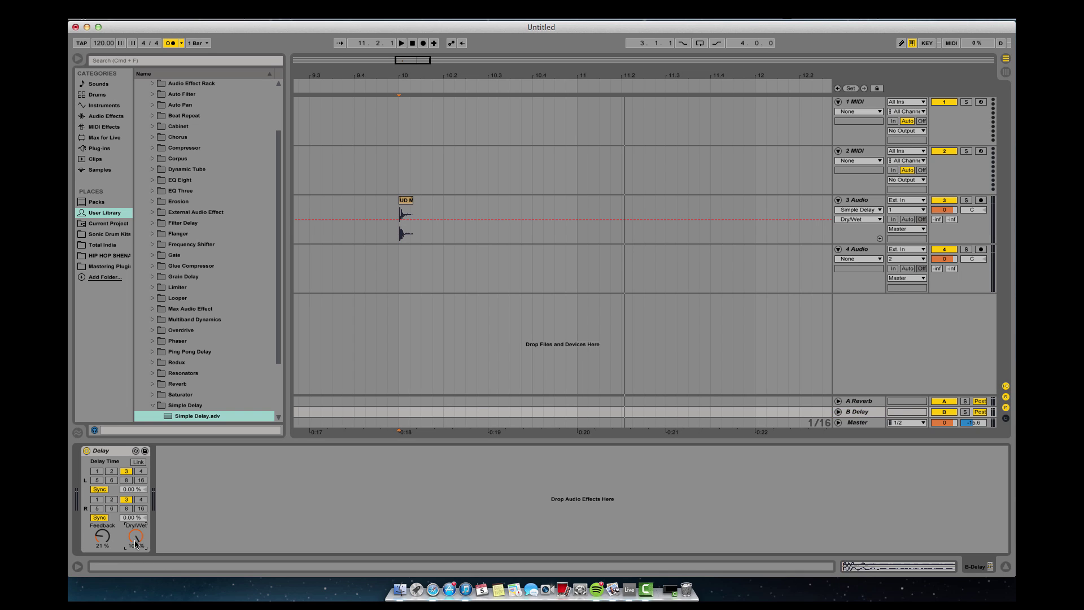
key("Tab")
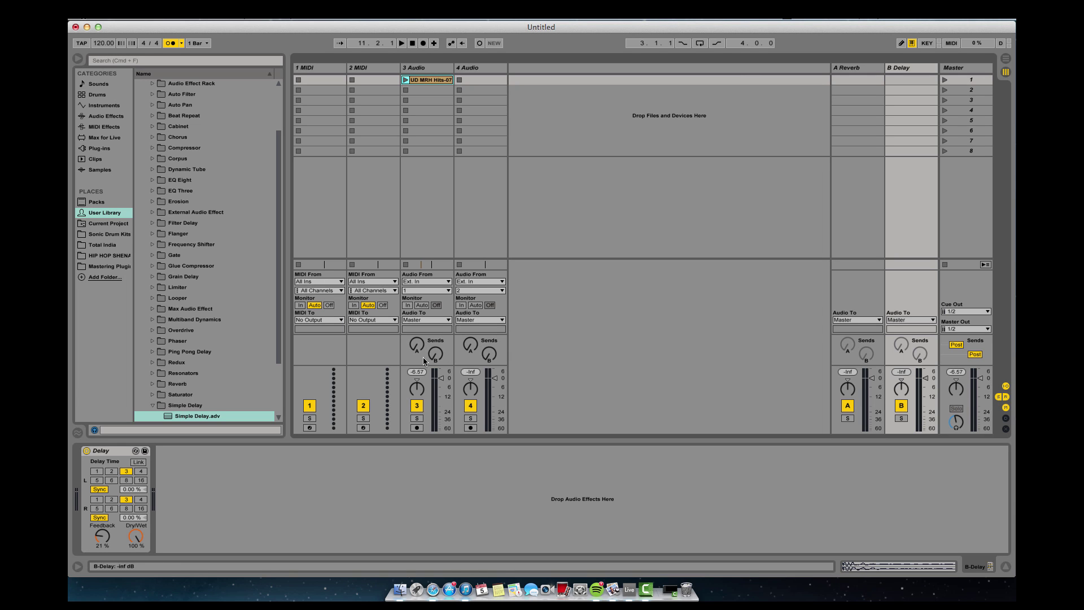
left_click_drag(435, 354, 436, 350)
left_click_drag(435, 354, 435, 345)
Step: Try the return Delay's Dry/Wet at 48 %, then restore it to 100 %
left_click(104, 450)
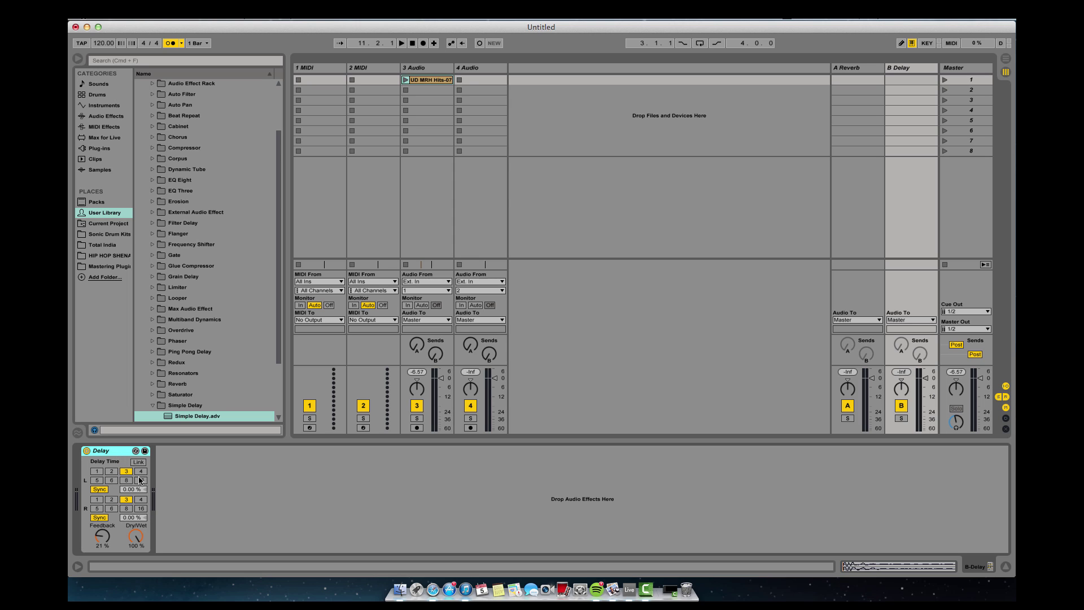
left_click_drag(136, 535, 136, 559)
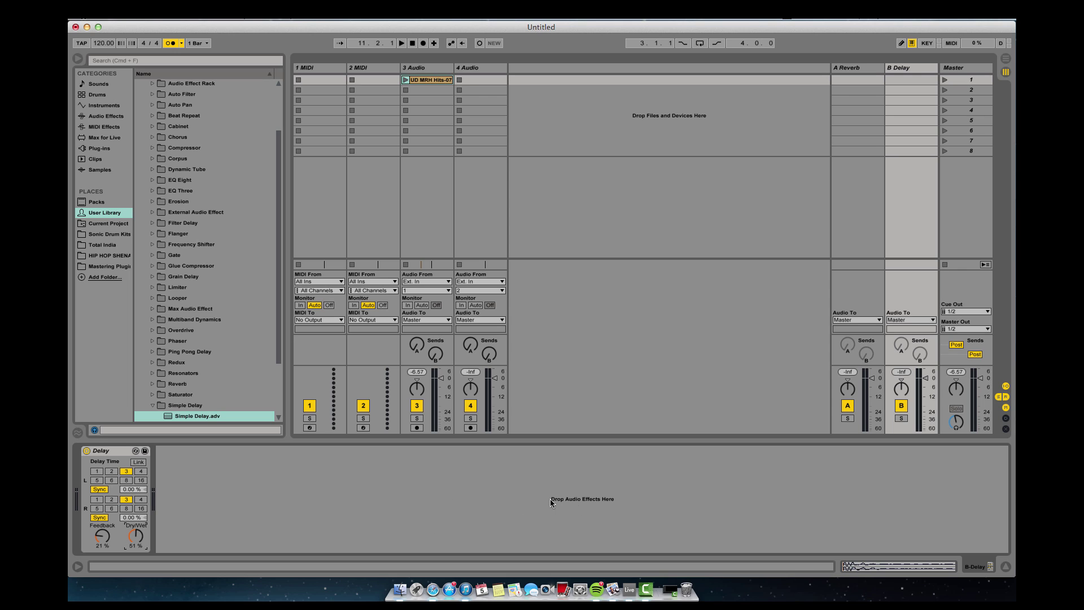
left_click_drag(136, 536, 136, 509)
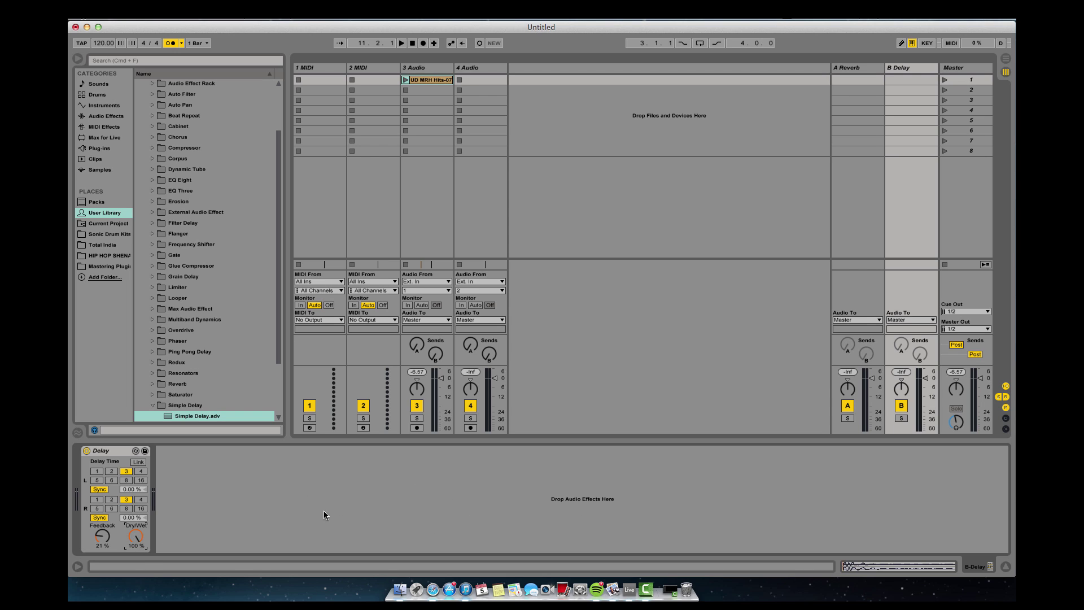